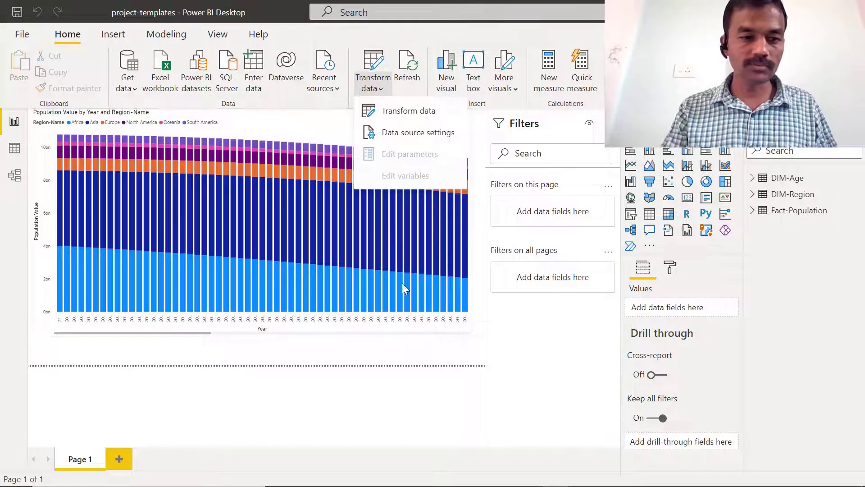
Open the Power Query Editor for the report's data, maximize its window and expand the formula bar
click(408, 112)
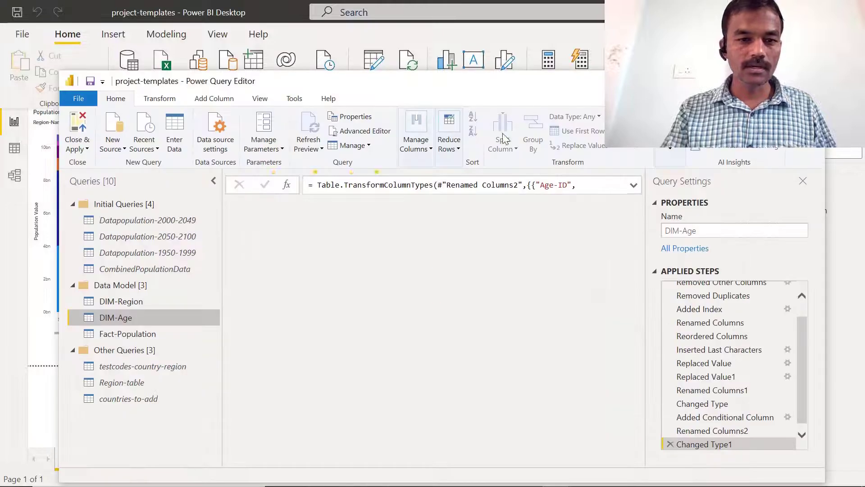
drag(550, 87, 541, 25)
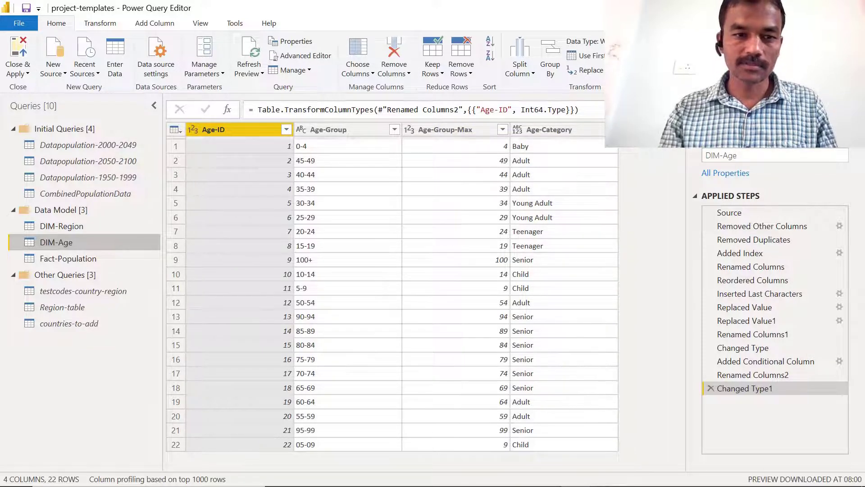
click(397, 110)
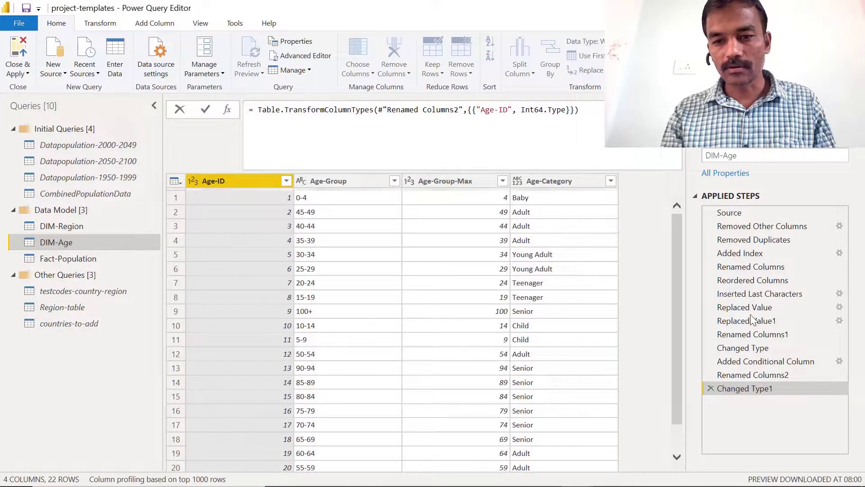
click(745, 284)
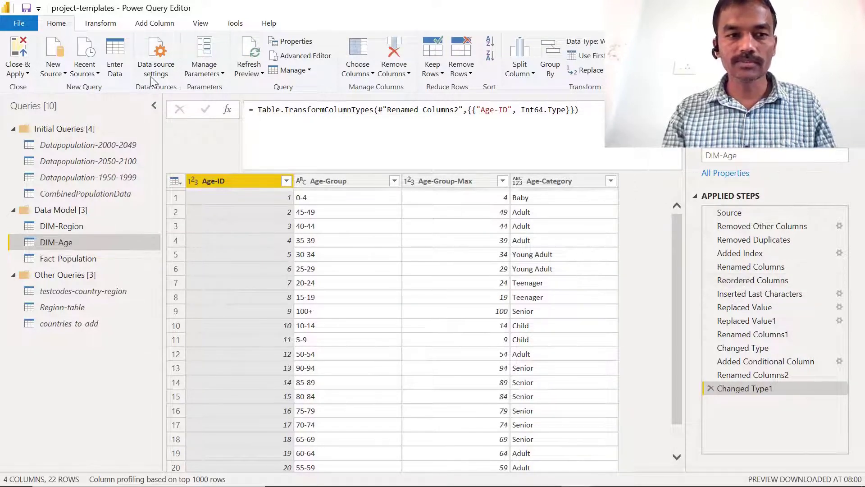
Examine the formulas behind the Reordered Columns and Changed Type1 applied steps of the DIM-Age query
click(100, 25)
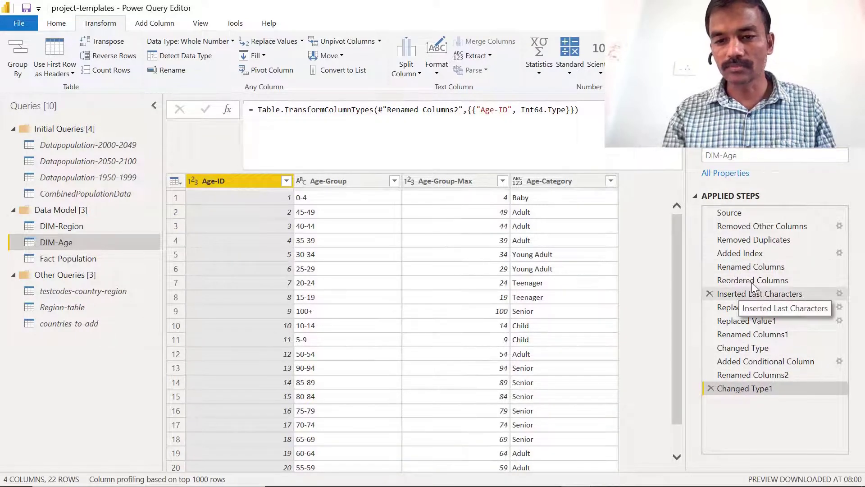
click(752, 281)
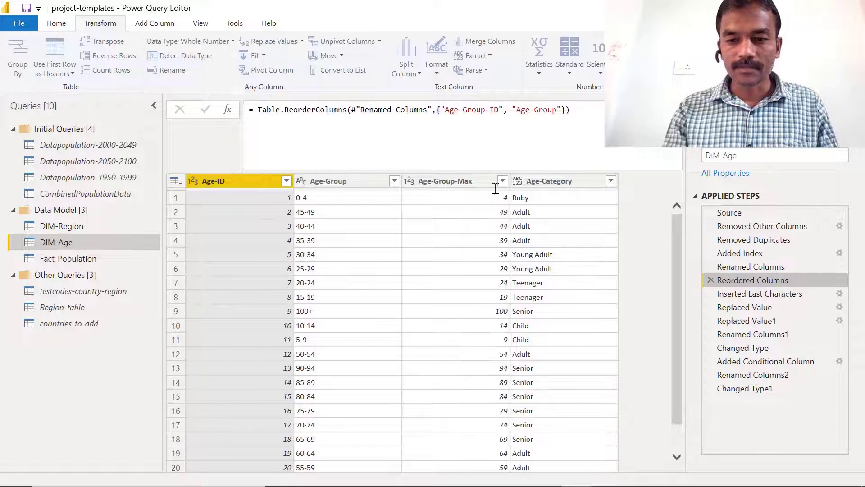
key(End)
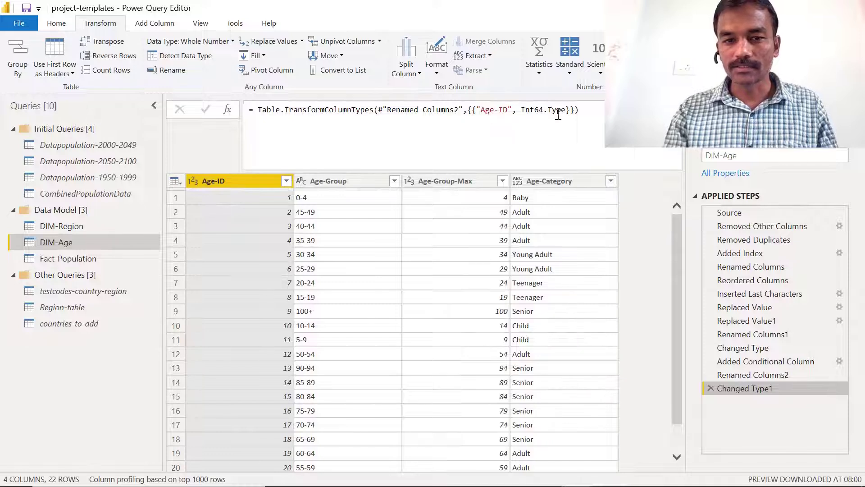
drag(566, 113, 528, 114)
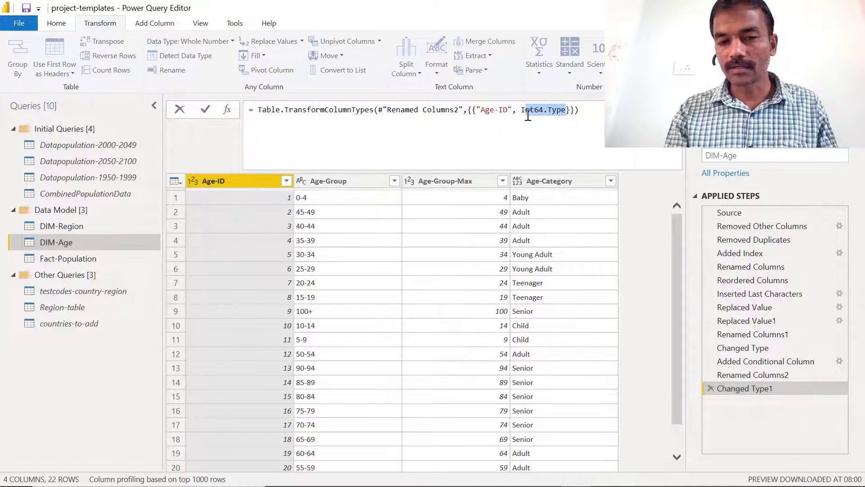
click(527, 114)
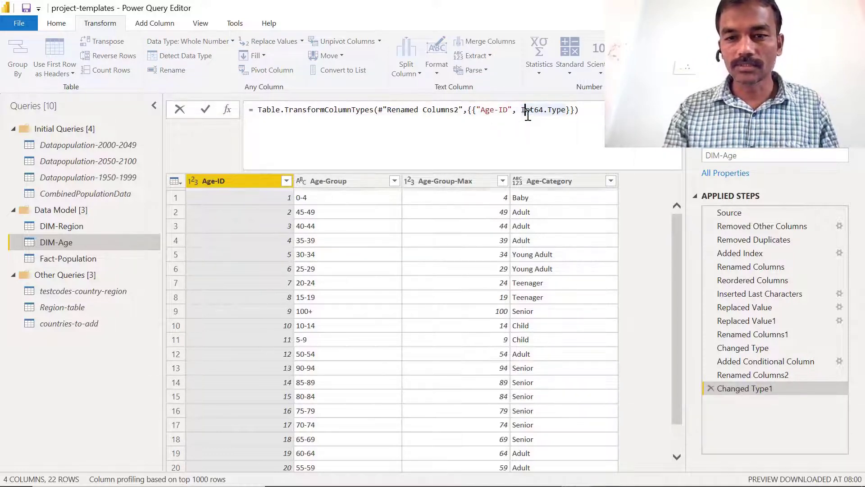
Review the full M code of the DIM-Age query in the Advanced Editor, including the long conditional column line, and close it without changes
click(72, 26)
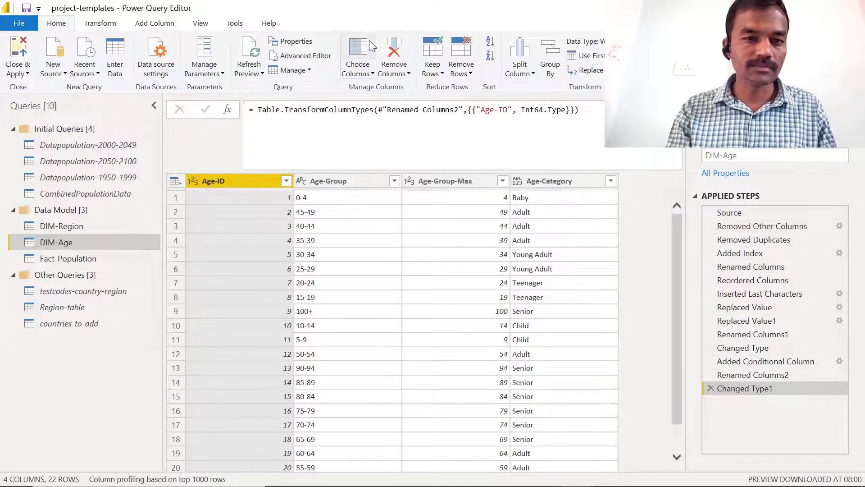
click(289, 57)
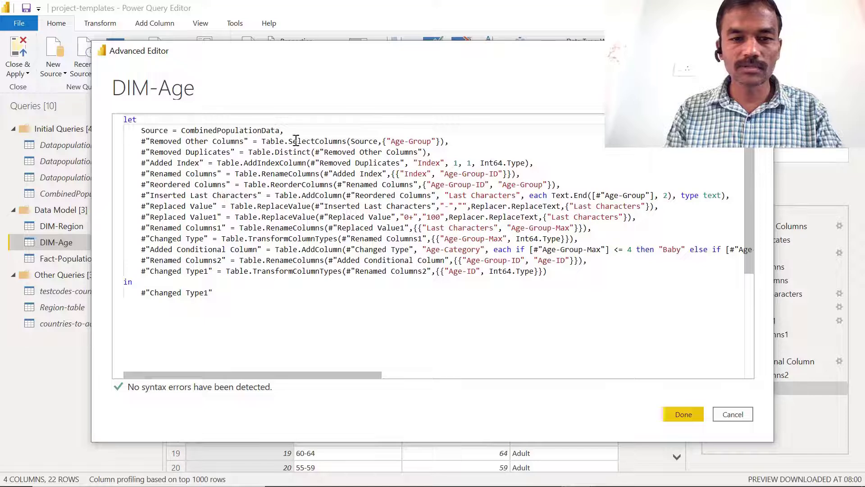
drag(263, 142, 408, 174)
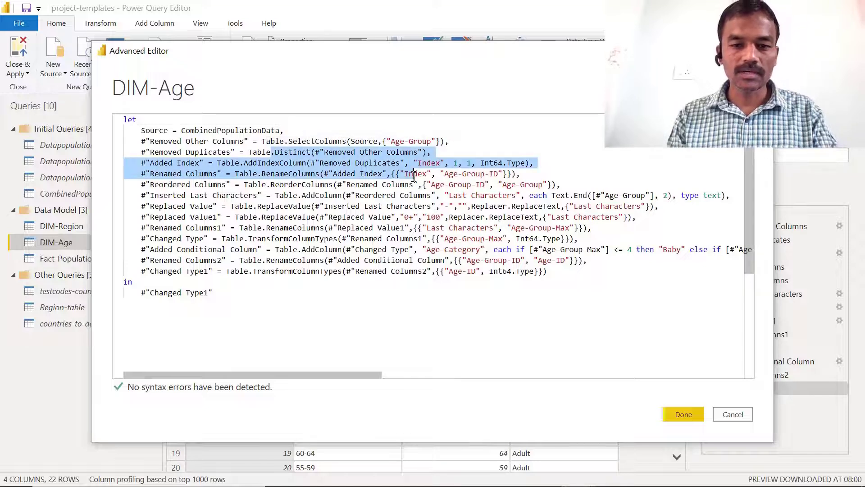
click(408, 173)
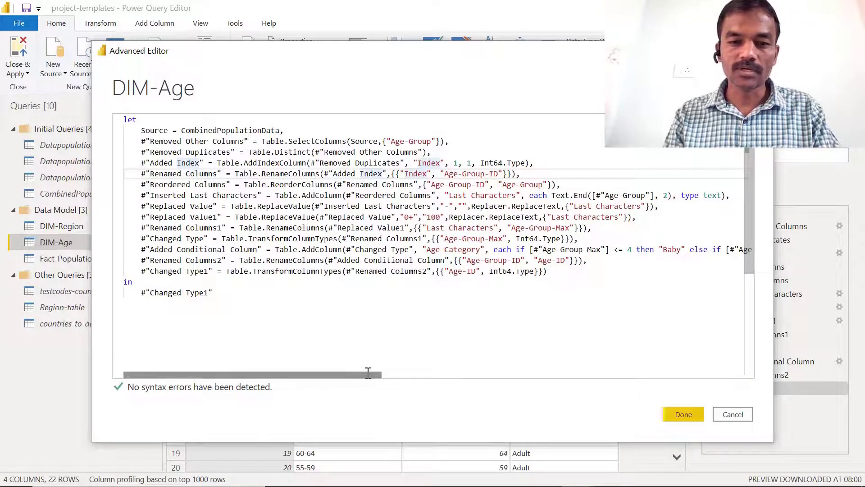
drag(367, 374, 488, 381)
drag(371, 249, 463, 260)
click(464, 260)
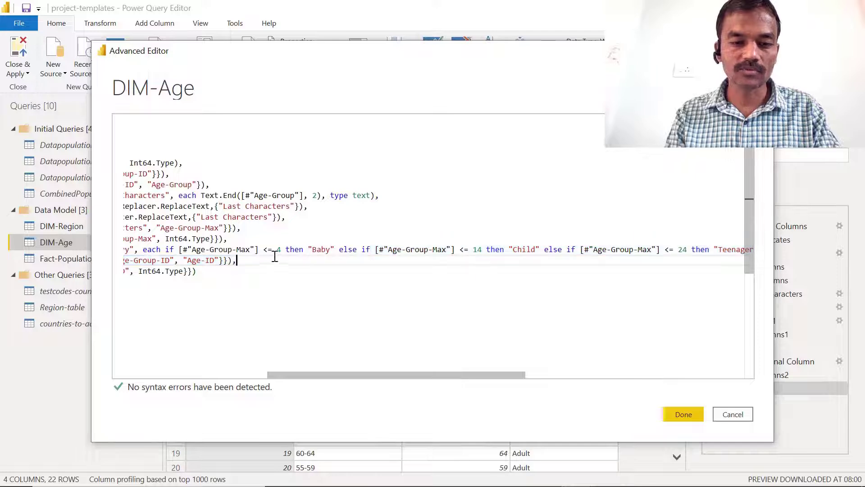
drag(380, 375, 222, 386)
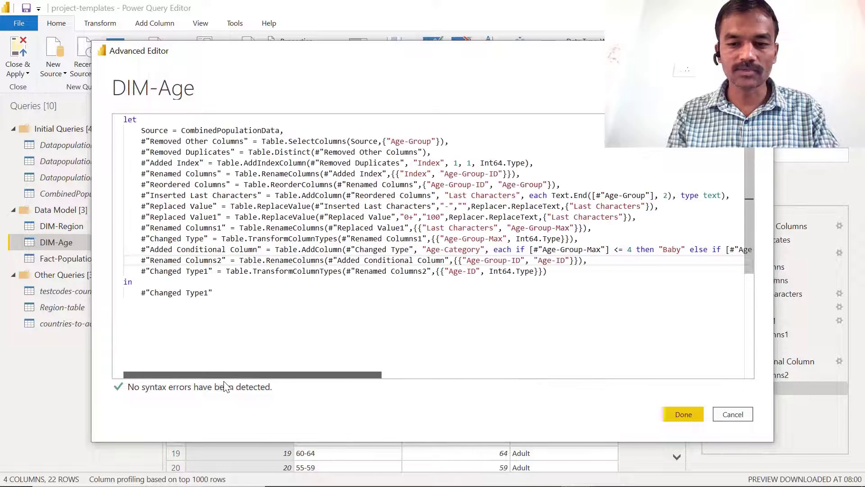
click(733, 415)
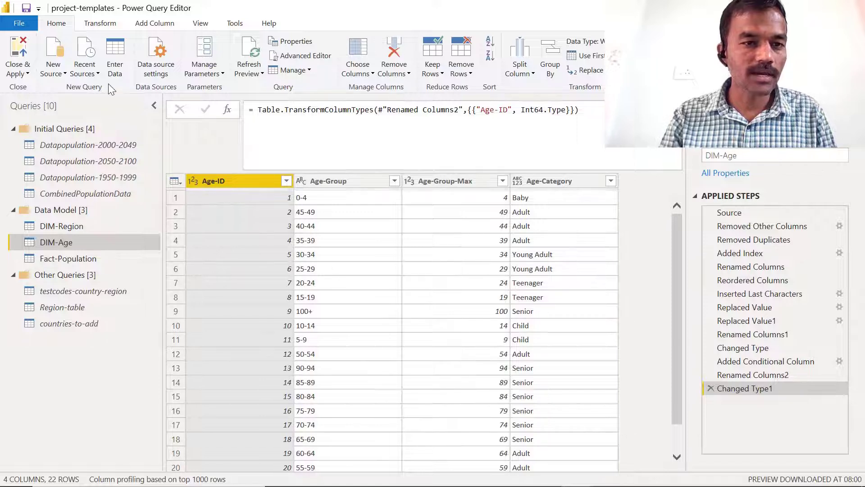
Start a custom column in the DIM-Age query and name it "Age group - Age Category"
click(155, 25)
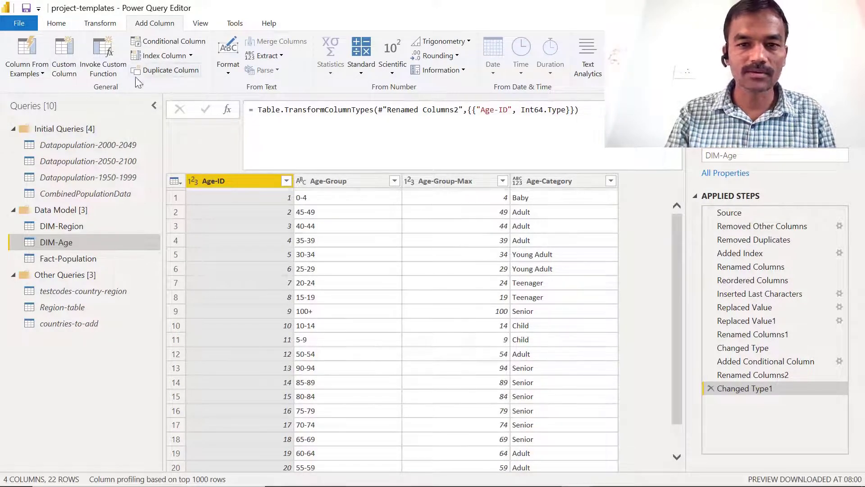
click(61, 74)
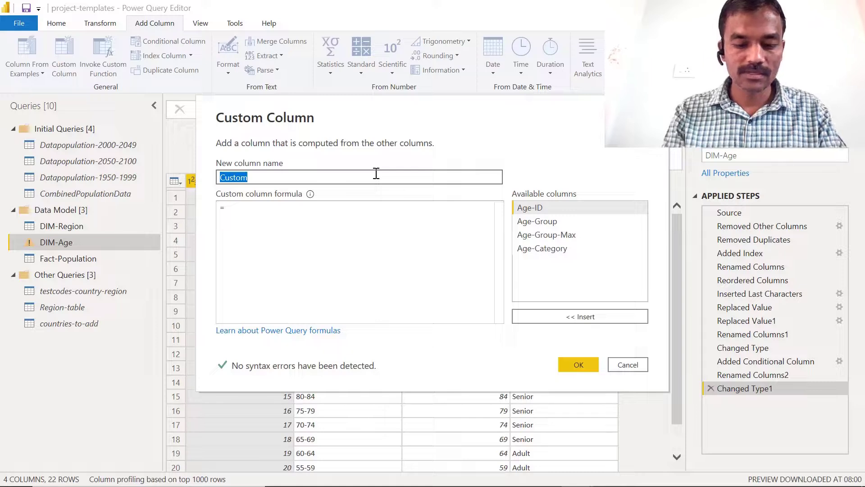
text(Age-)
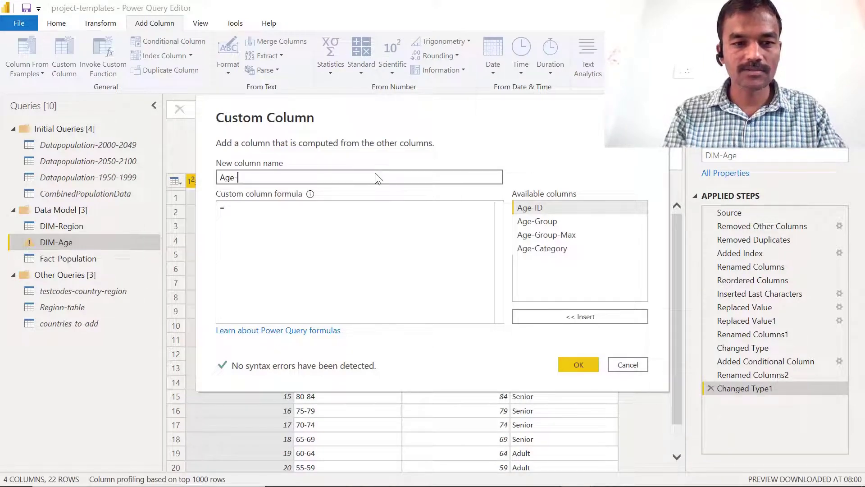
text(Category)
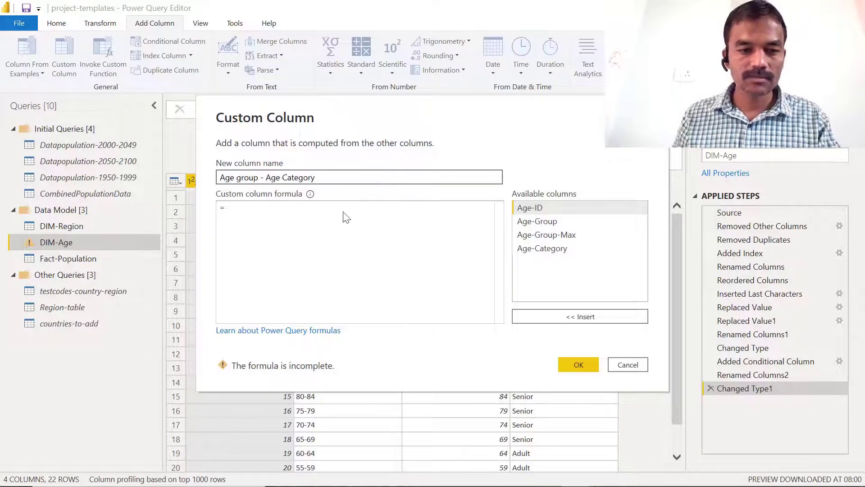
click(343, 211)
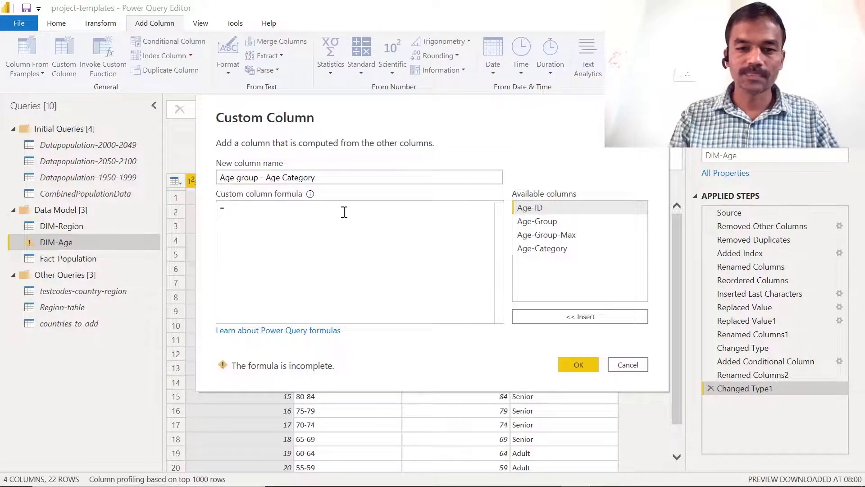
click(547, 210)
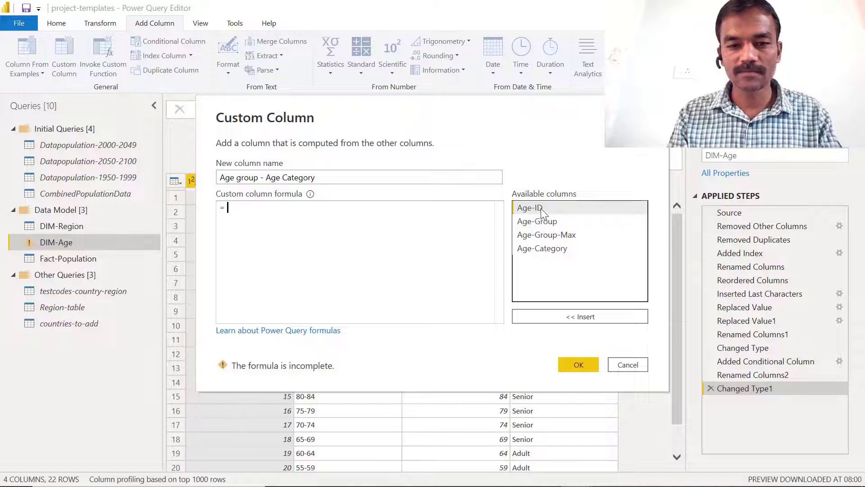
click(568, 316)
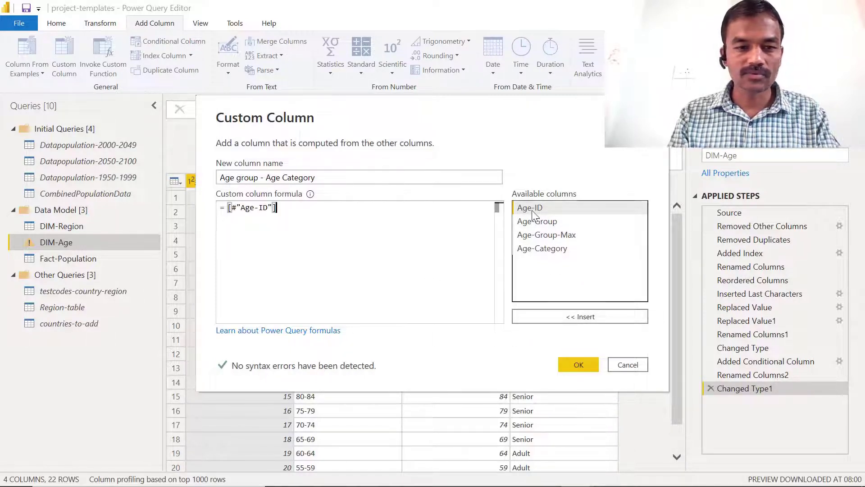
key(ctrl+a)
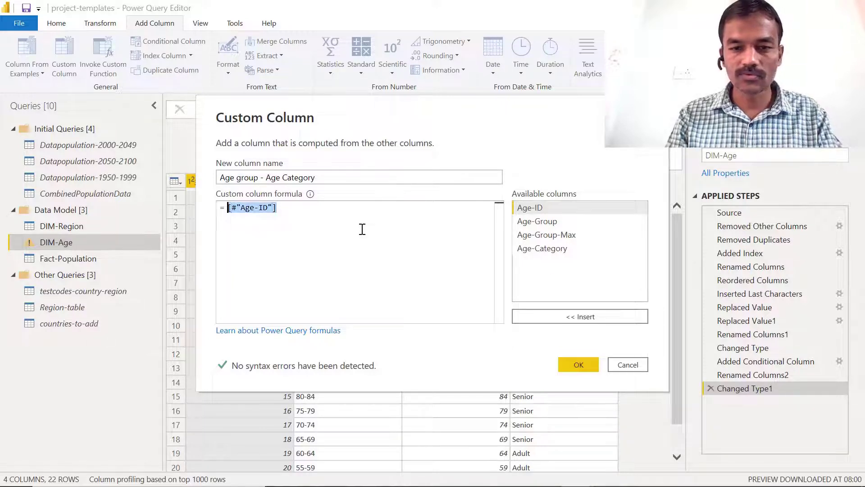
key(BackSpace)
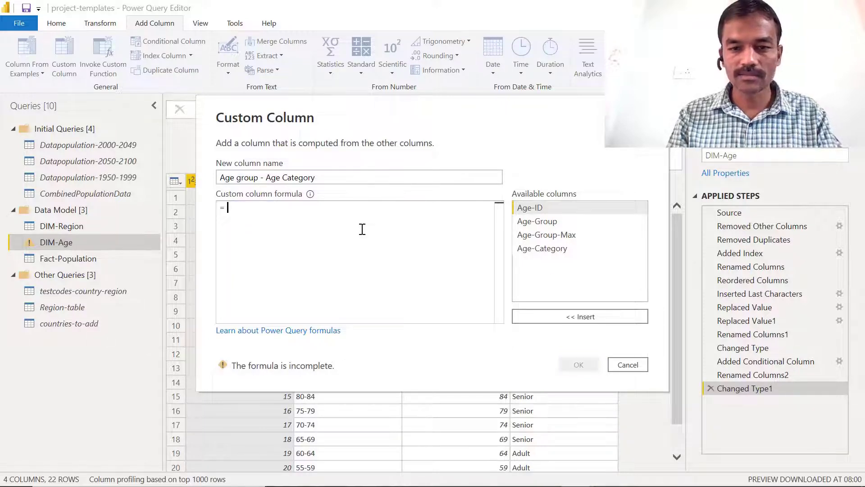
Set the custom column formula to [#"Age-Group"] & " " & [#"Age-Category"] and add the column to the table
click(555, 220)
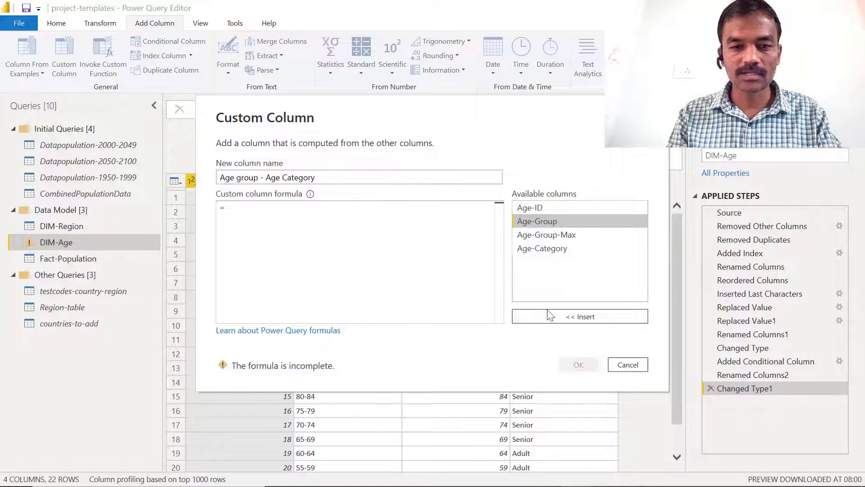
click(555, 317)
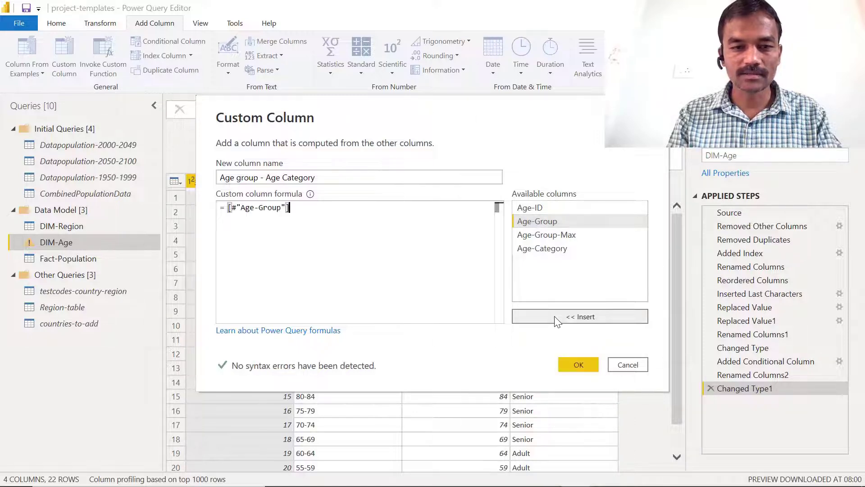
click(552, 256)
double_click(550, 254)
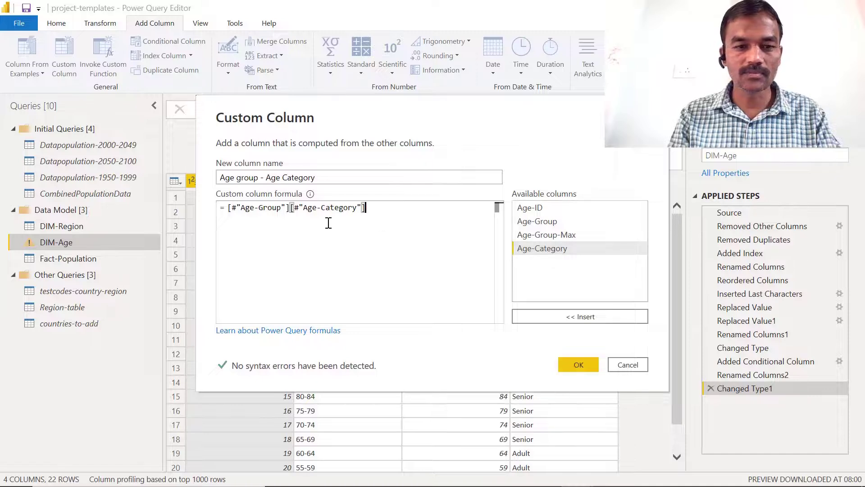
click(289, 208)
key(Right)
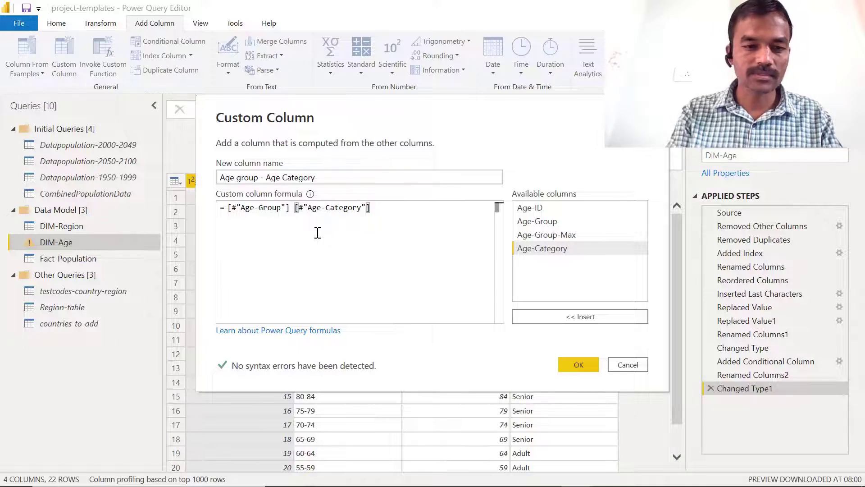
text(& " " )
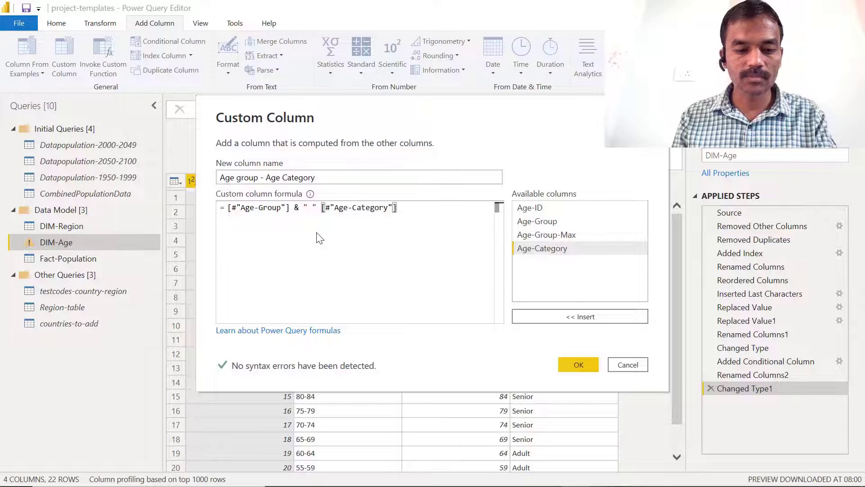
text(&)
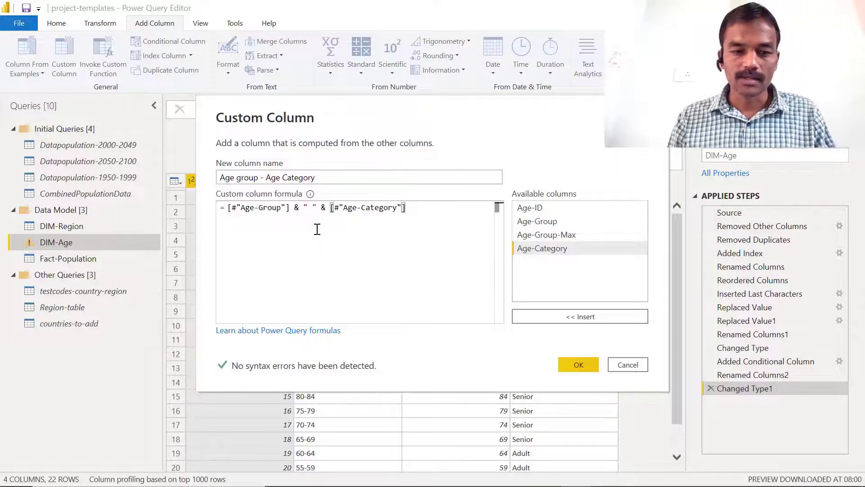
click(576, 365)
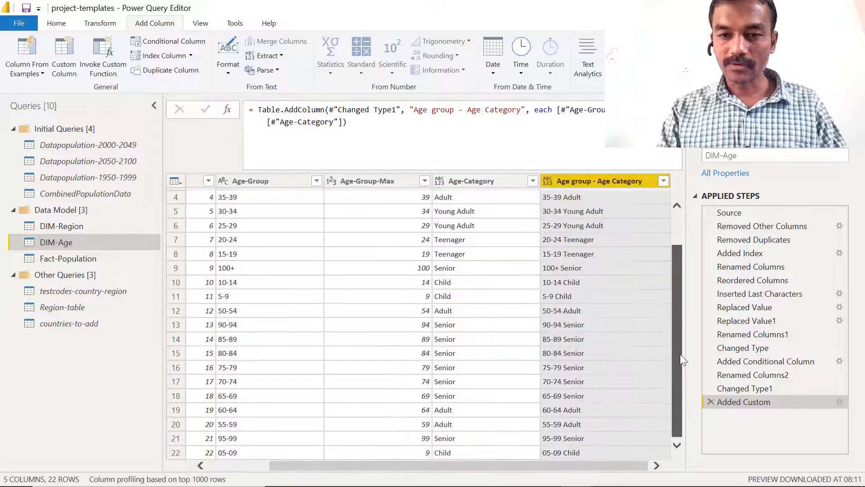
scroll(682, 321, up, 1)
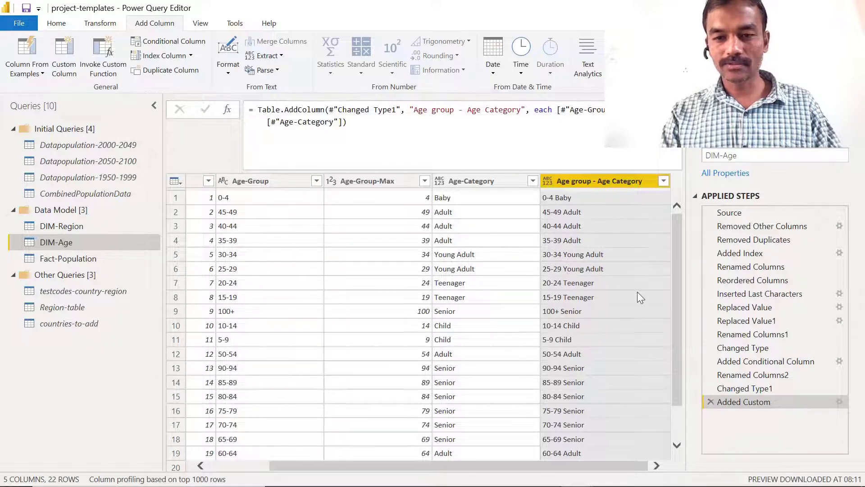
scroll(676, 278, down, 1)
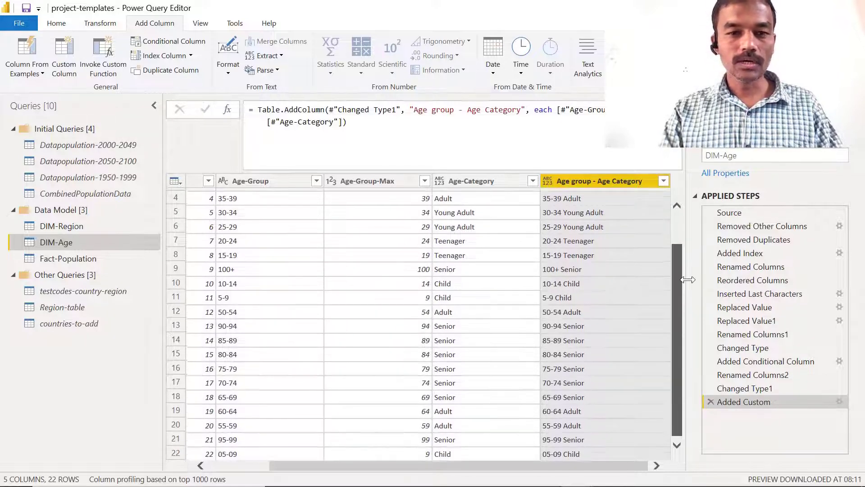
scroll(687, 280, up, 1)
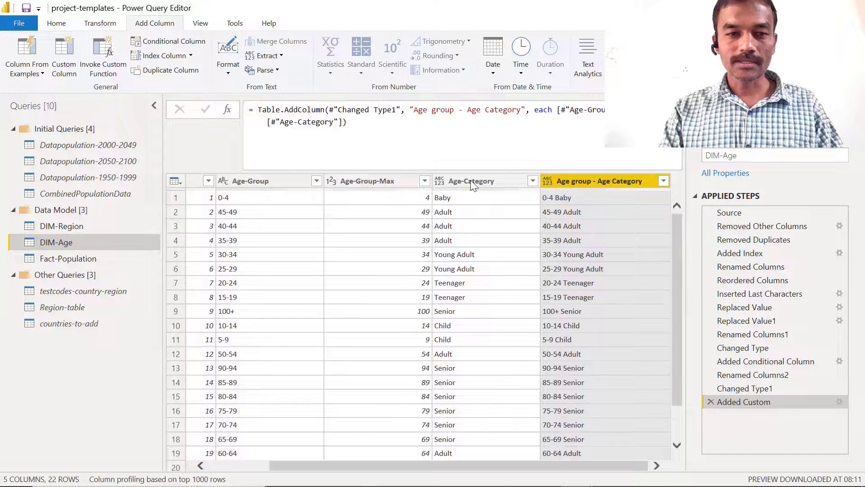
Apply the query changes and close Power Query, and display the DIM-Age table in the data view
click(256, 117)
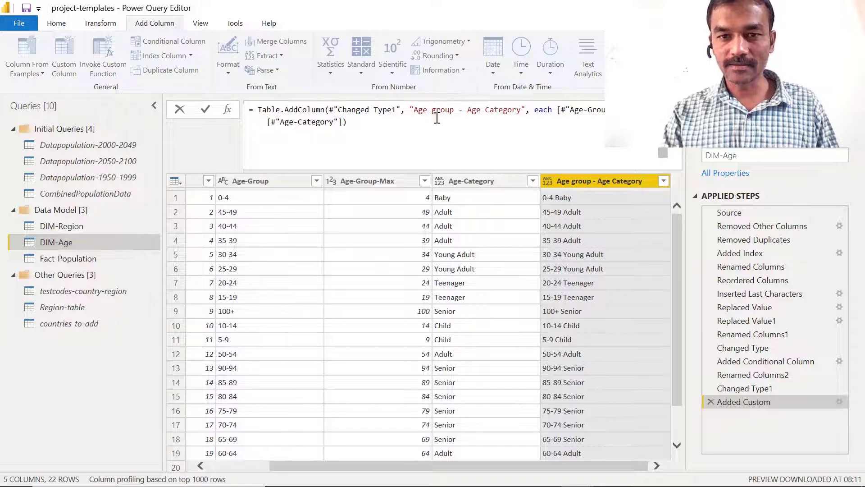
click(342, 124)
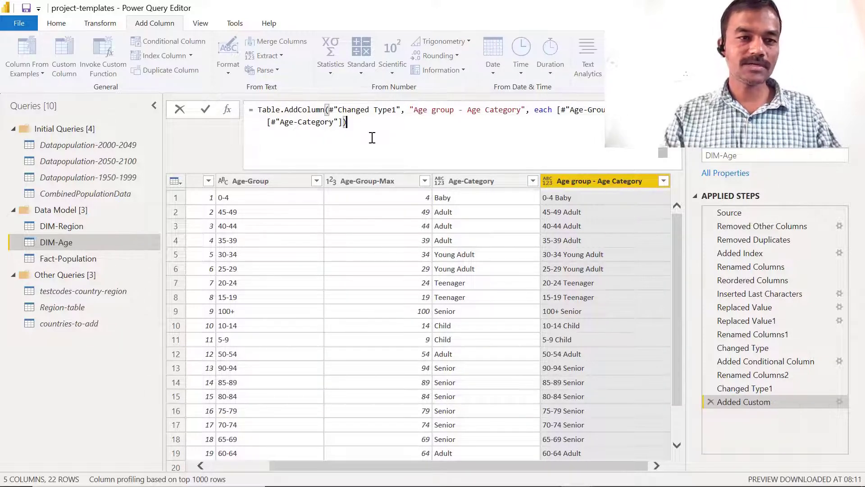
click(56, 23)
click(18, 75)
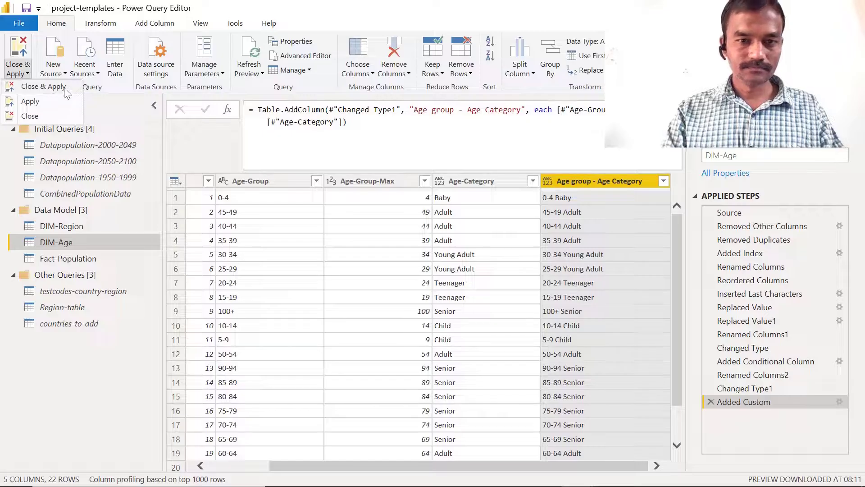
click(27, 85)
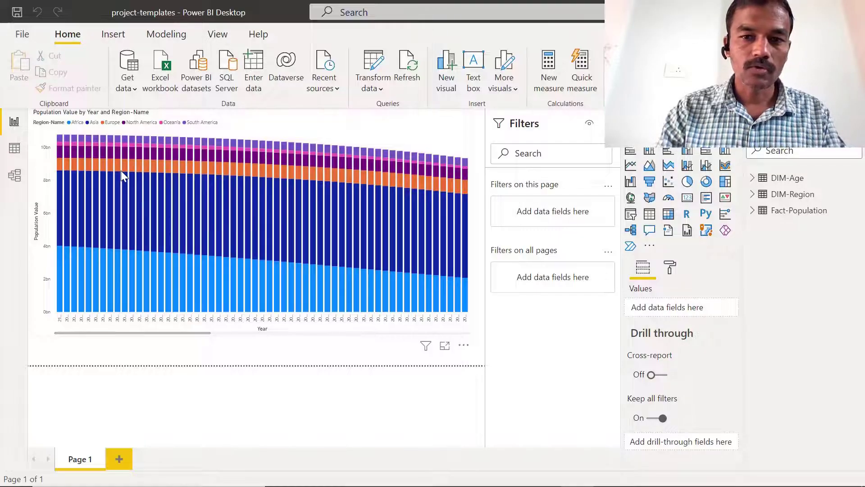
click(14, 155)
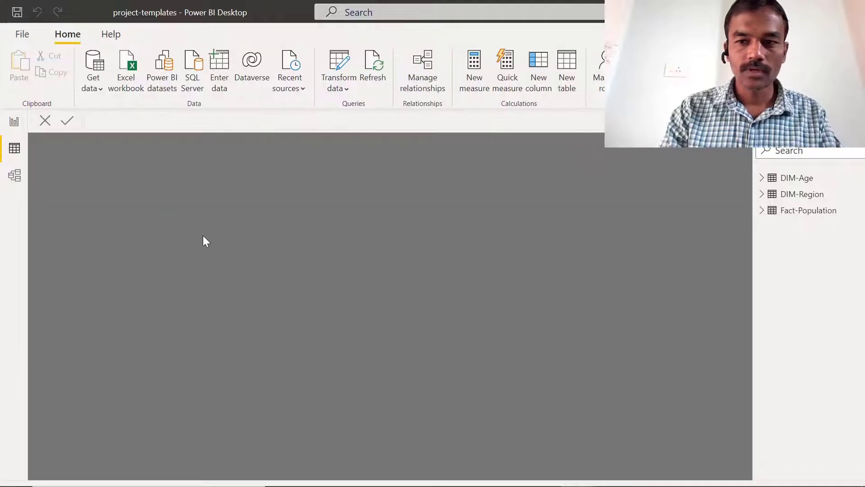
click(794, 178)
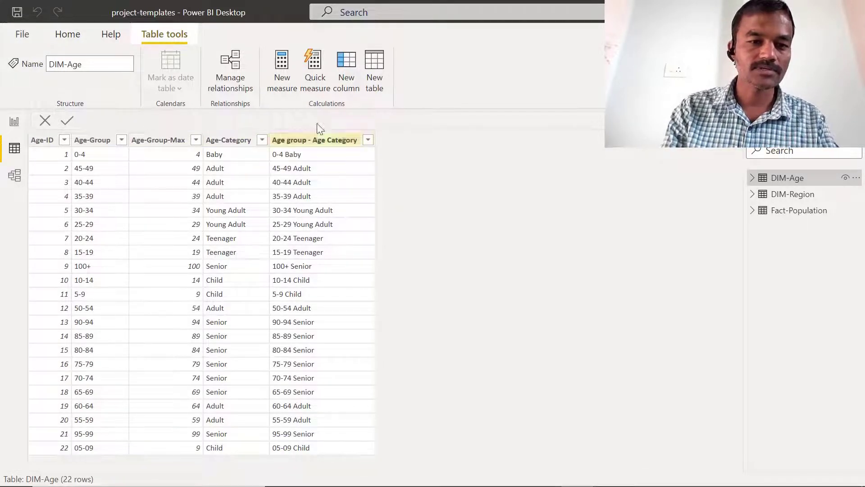
Add a calculated column to the DIM-Age table with the DAX expression [Age-Group] & " " & [Age-Category]
click(351, 90)
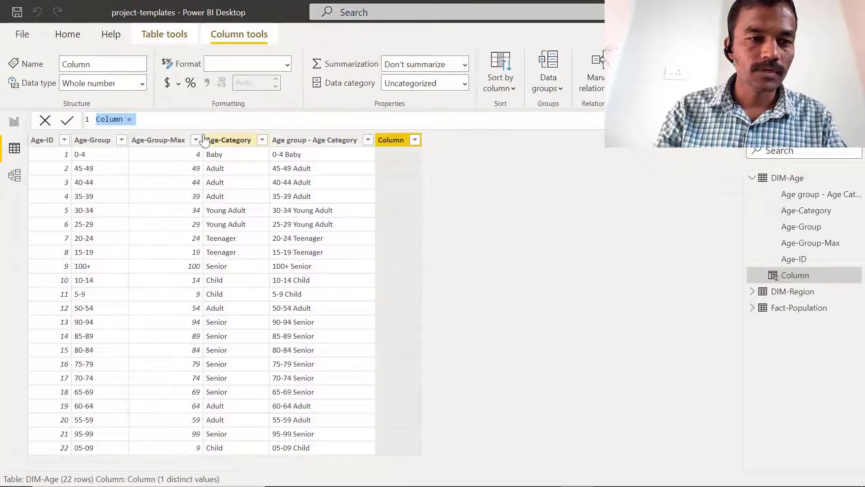
click(160, 119)
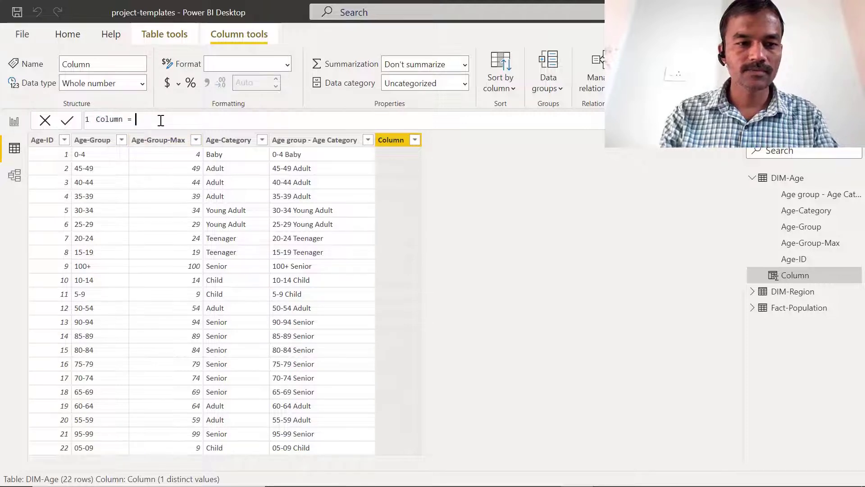
text([)
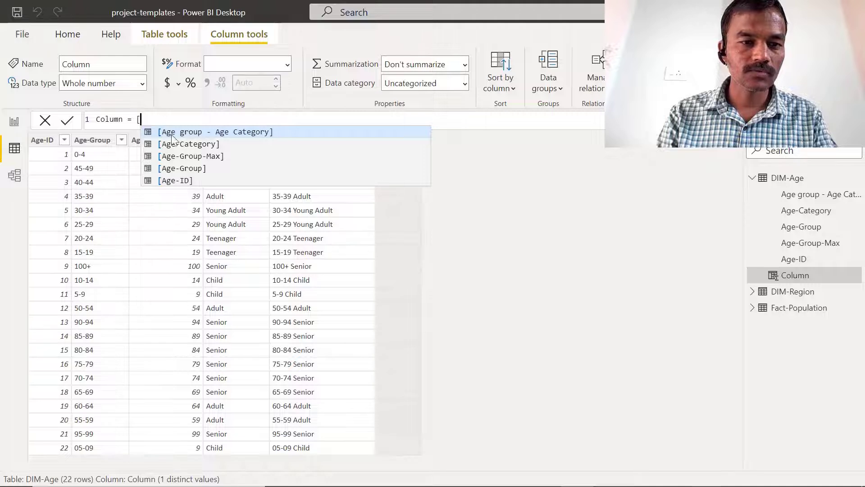
click(235, 167)
text(& ")
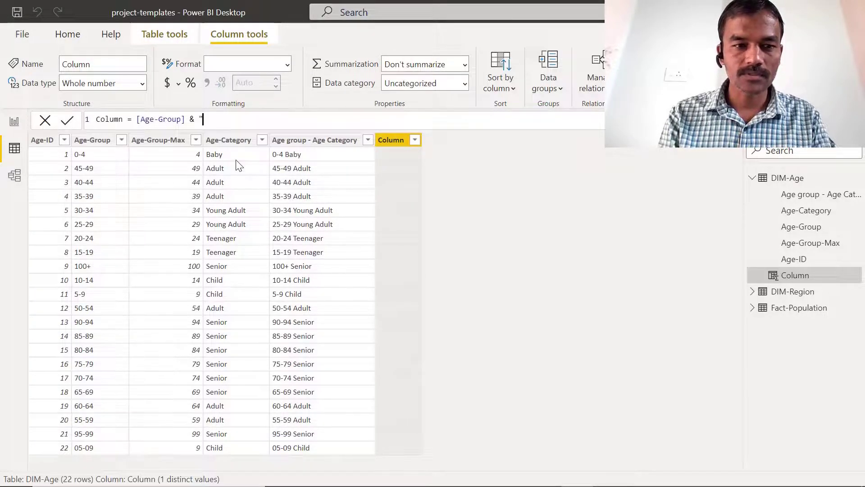
text( " )
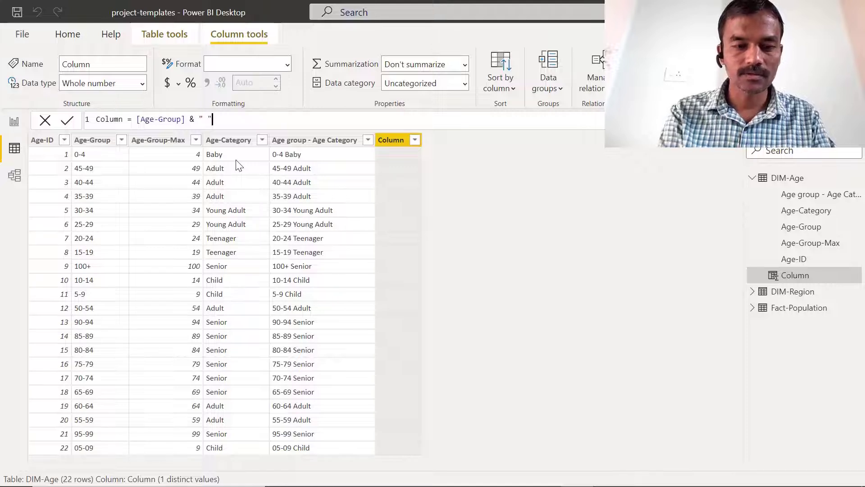
text(& [)
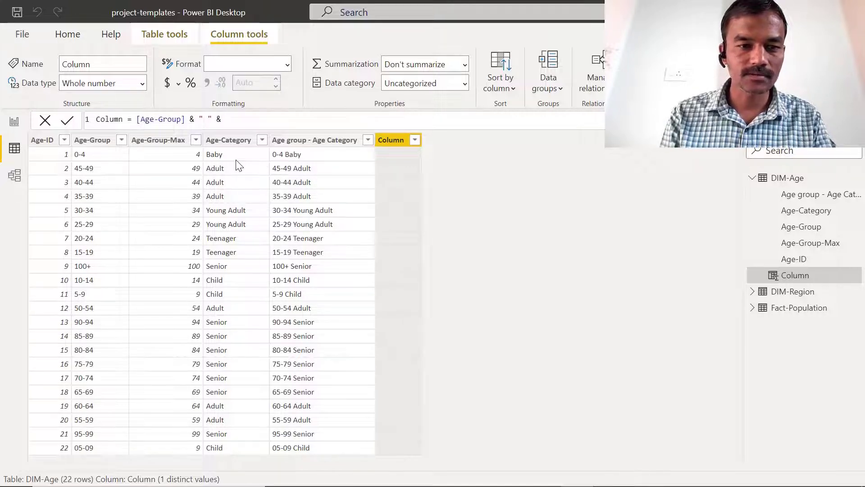
key(Down)
key(Down)
key(Down)
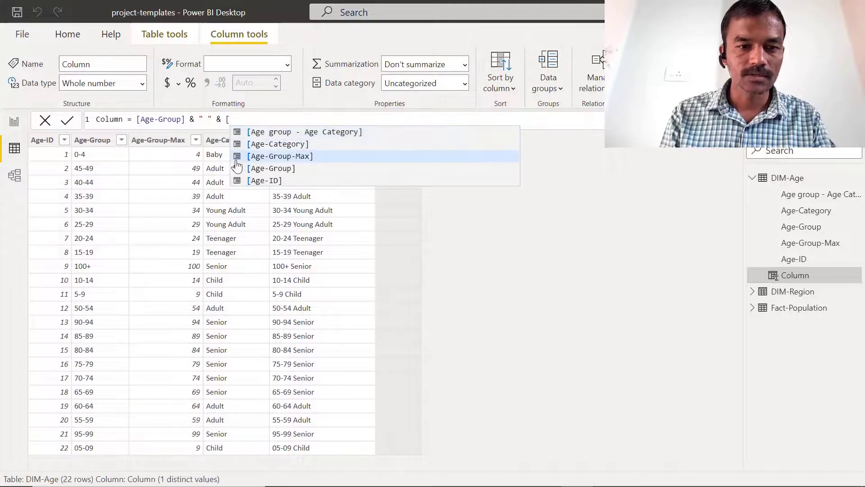
key(Up)
key(Up)
key(Tab)
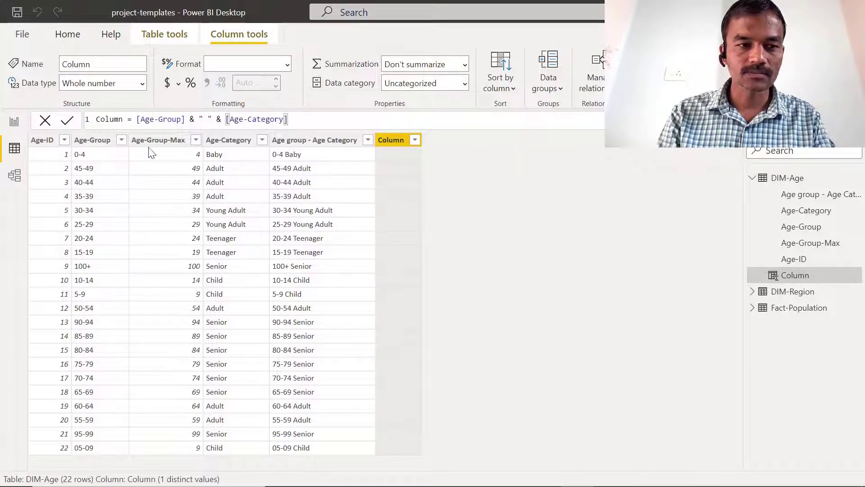
click(66, 120)
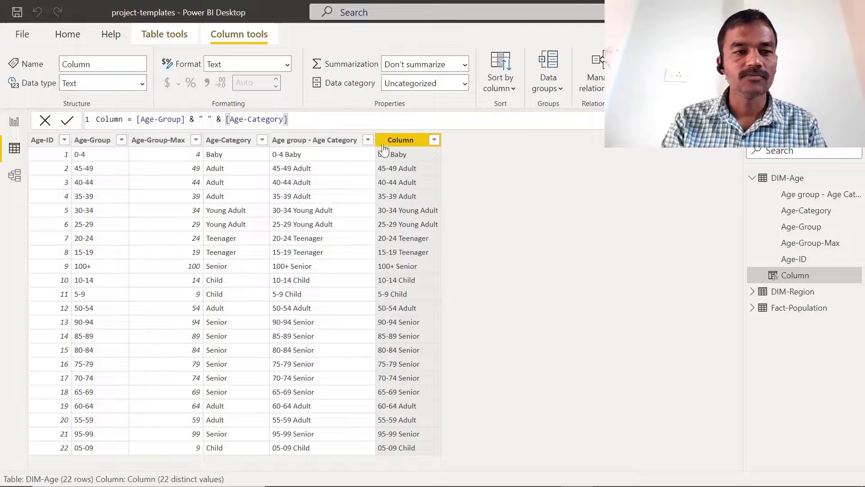
Rename the new calculated column as Agegroup-AgeCategory within its formula
double_click(108, 119)
text(AgeGroup-AgeCategory)
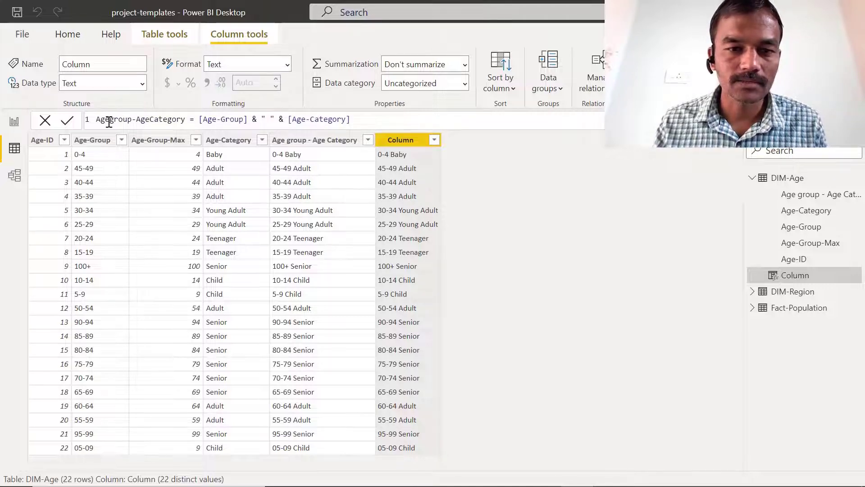
key(Return)
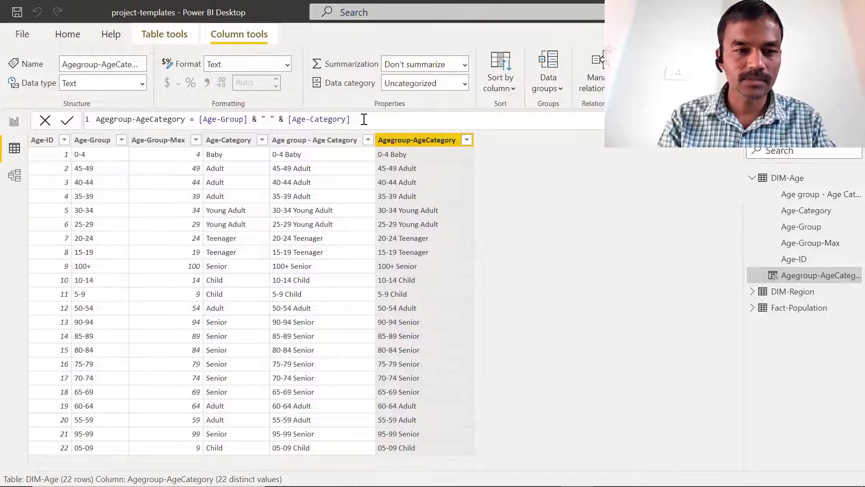
Replace the expression of the Agegroup-AgeCategory column with the start of a CONCATENATE function
drag(364, 119, 202, 120)
key(BackSpace)
key(BackSpace)
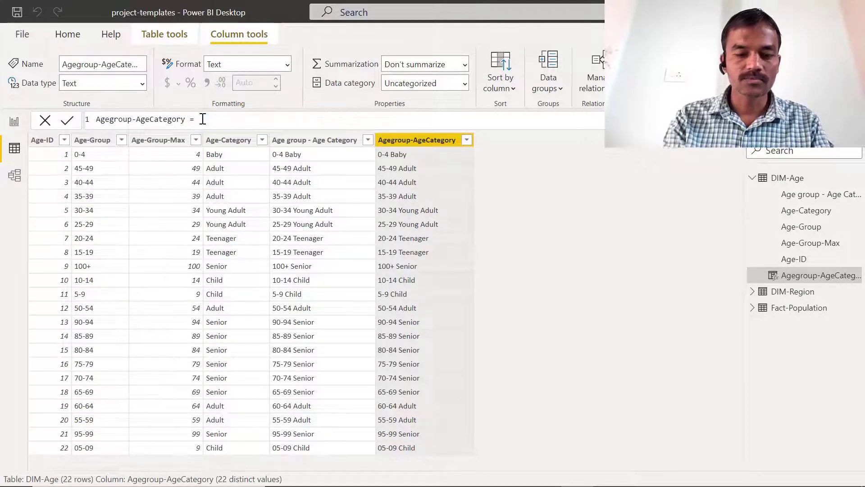
text(conca)
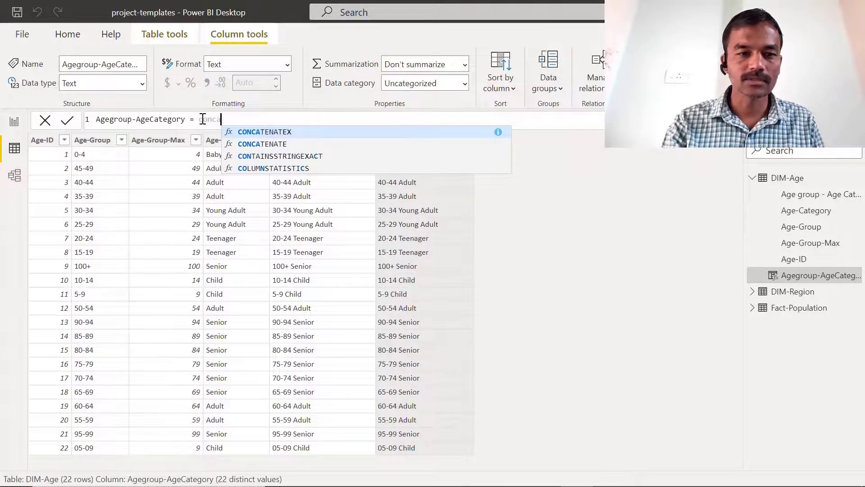
key(BackSpace)
key(BackSpace)
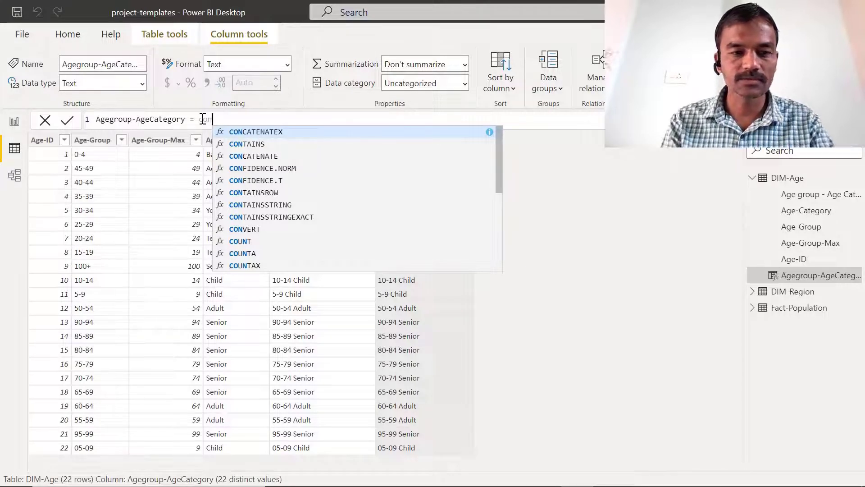
text(cat)
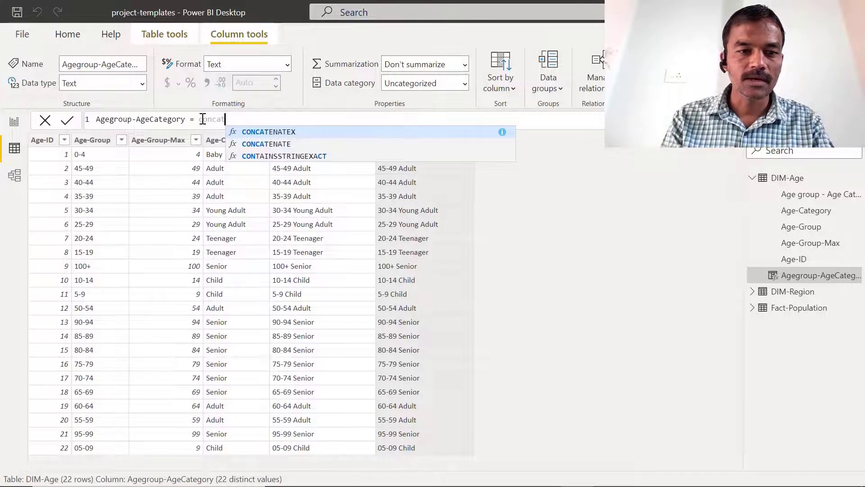
key(Tab)
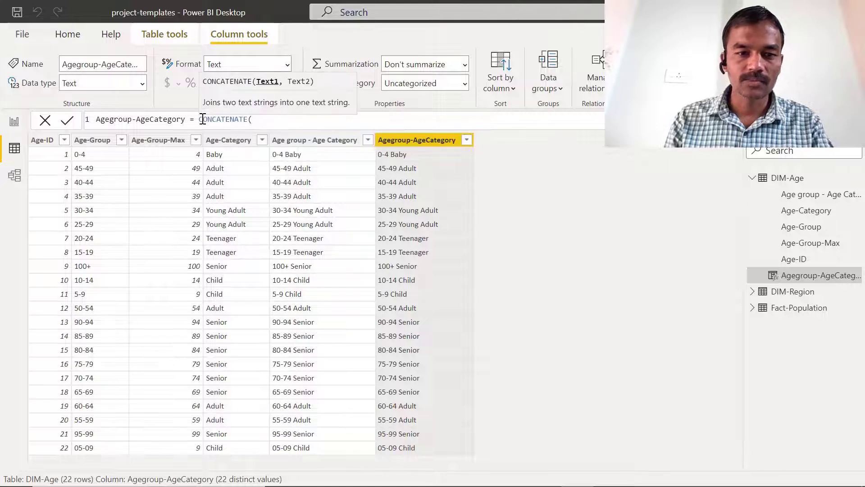
Complete the CONCATENATE function with the arguments [Age-Group] and [Age-Category] and apply the formula
text([)
key(Down)
key(Down)
key(Down)
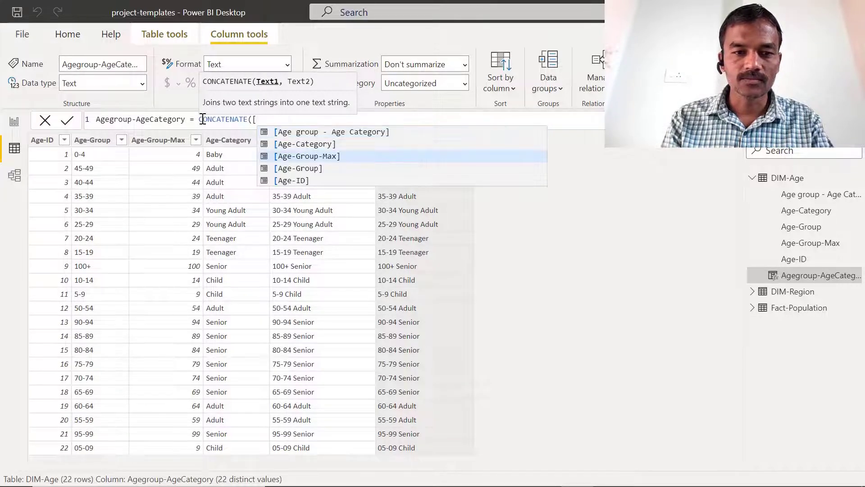
key(Tab)
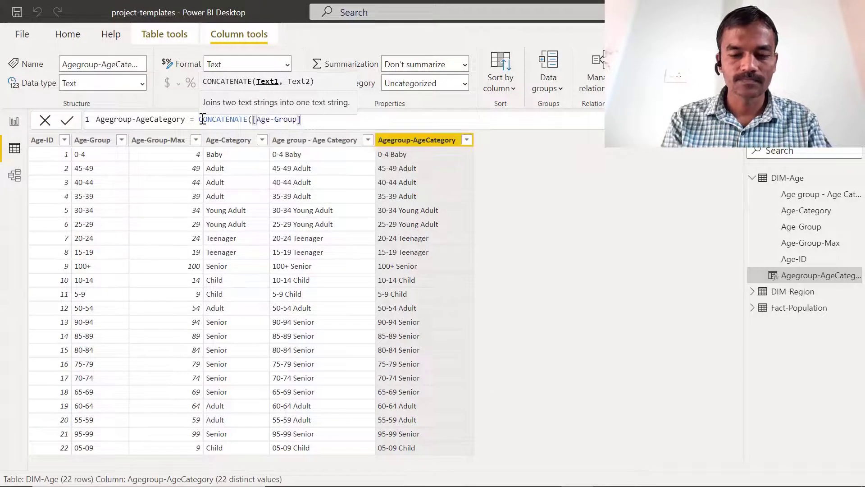
text(,[)
key(Down)
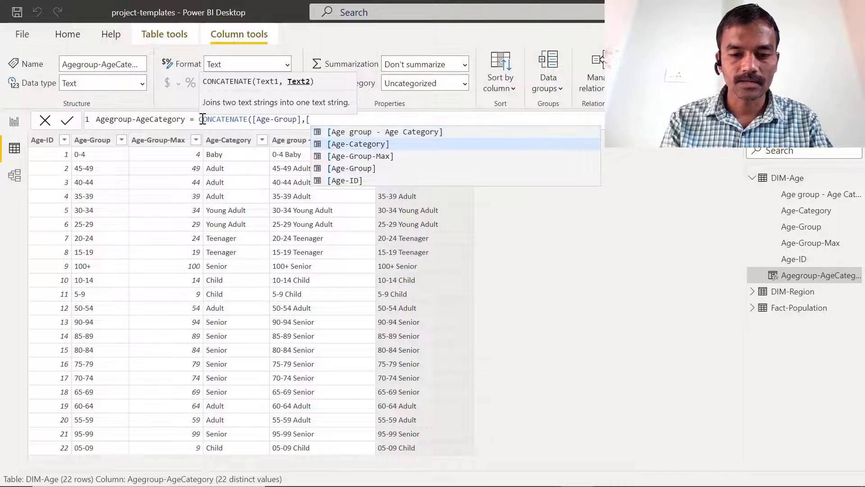
key(Tab)
text())
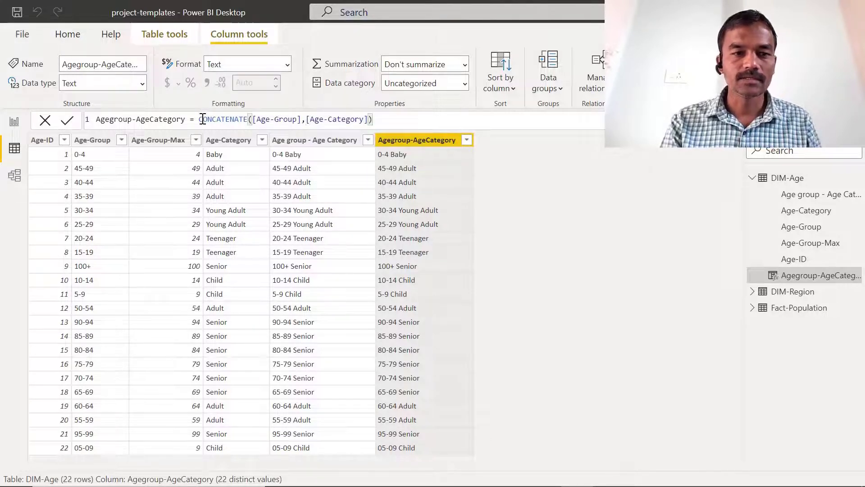
click(331, 156)
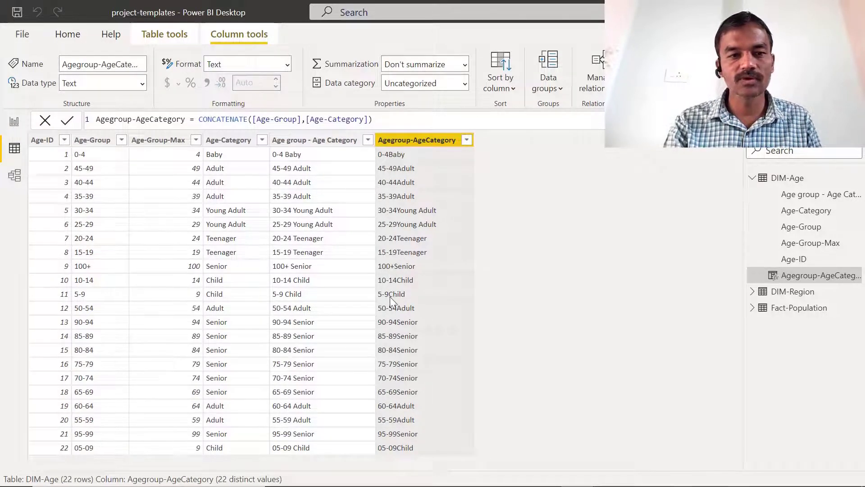
Remove the second argument, [Age-Category], from the CONCATENATE formula
click(307, 120)
key(shift+Right)
key(shift+Right)
key(shift+Right)
key(shift+Right)
key(shift+Right)
key(shift+Right)
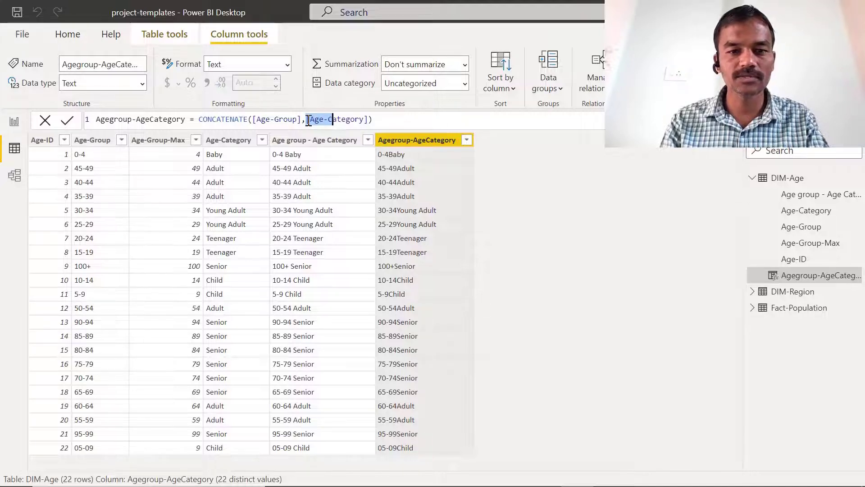
key(shift+Right)
key(shift+Right)
key(shift+Right)
key(shift+Right)
key(shift+Right)
key(shift+Right)
key(shift+Right)
key(shift+Right)
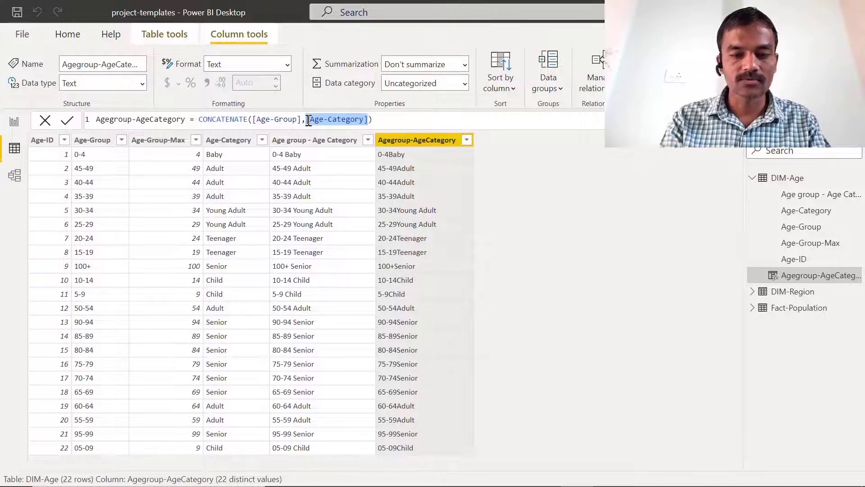
key(BackSpace)
Enter a nested CONCATENATE(" ",[Age-Category]) as the second argument of the outer function and apply the formula
text(con)
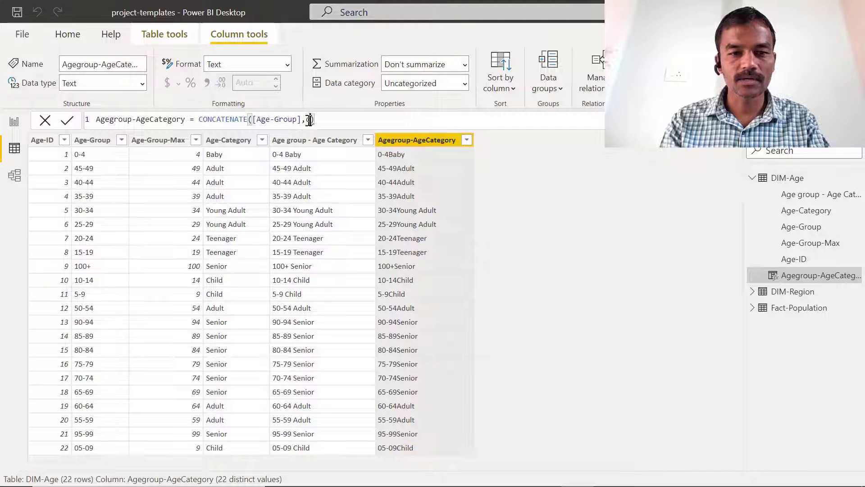
key(Down)
key(Down)
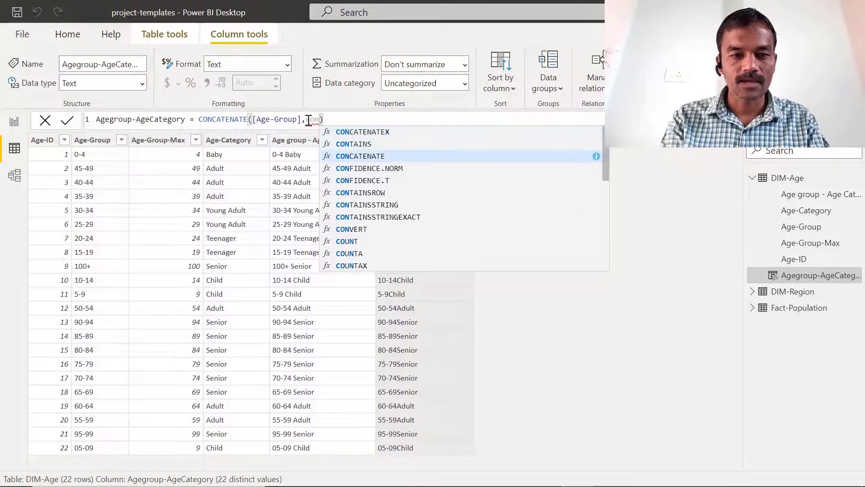
key(Tab)
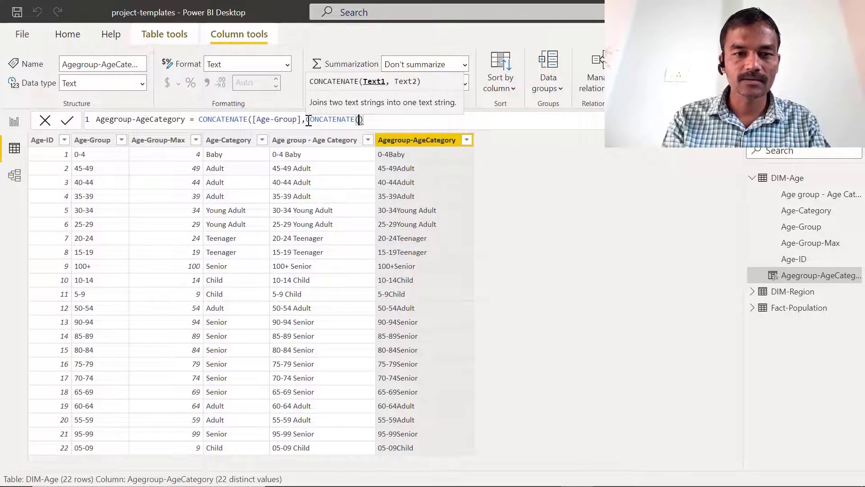
text(" ")
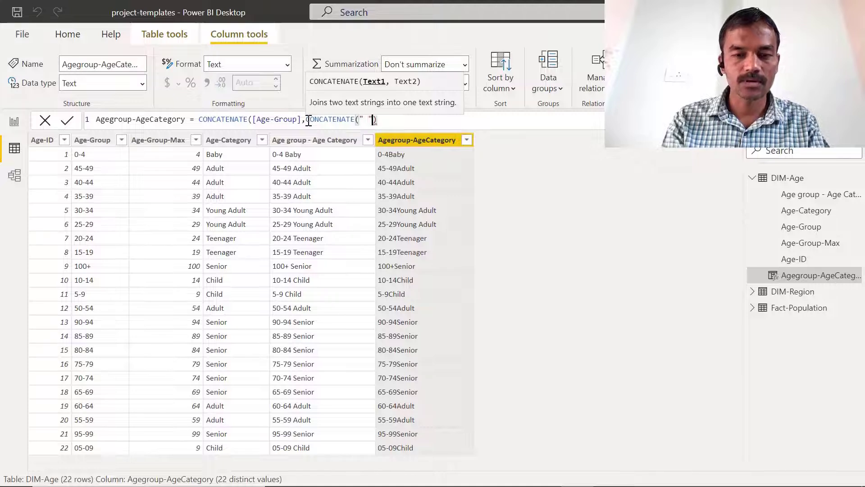
text(,[)
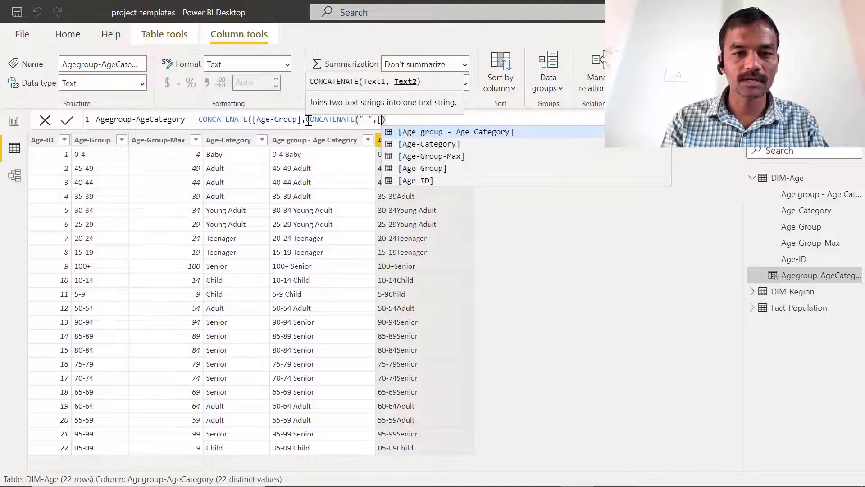
key(Down)
key(Tab)
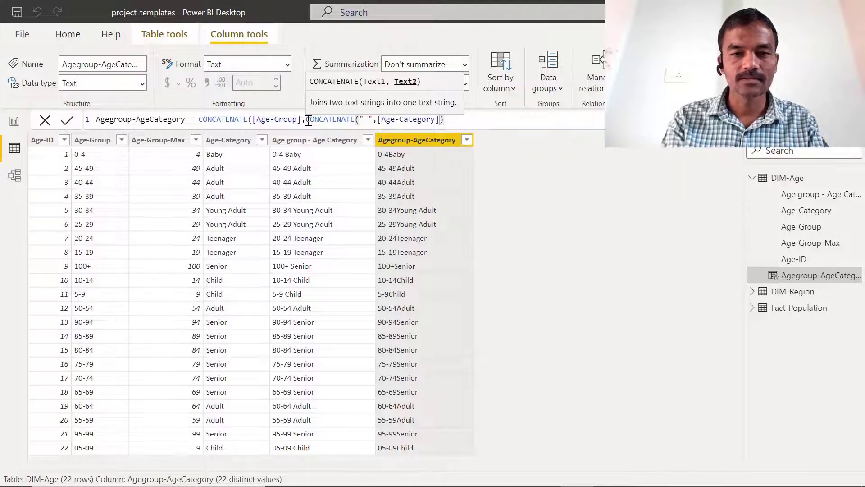
text())
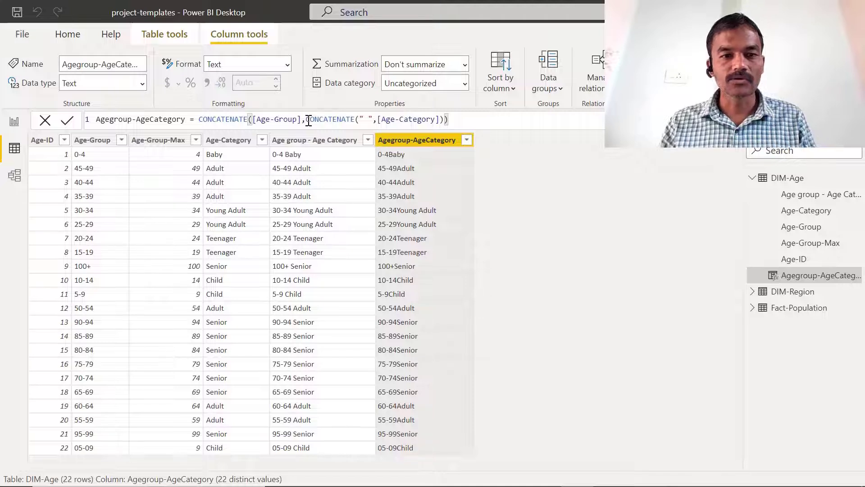
key(Return)
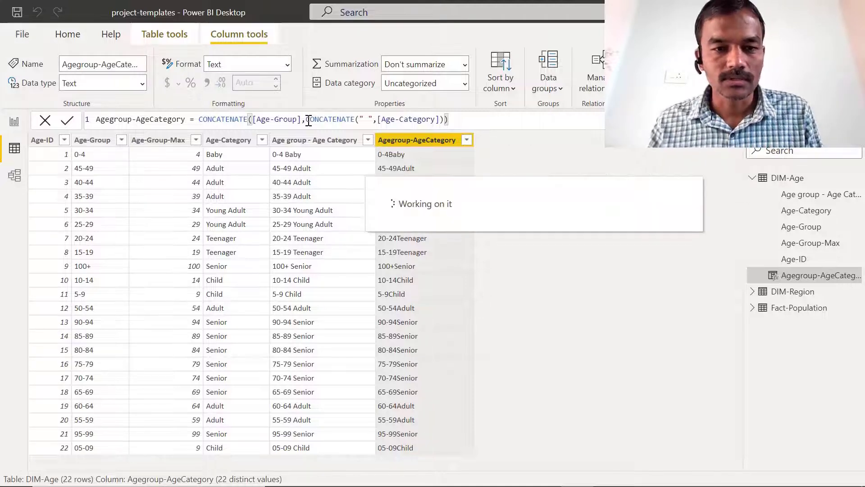